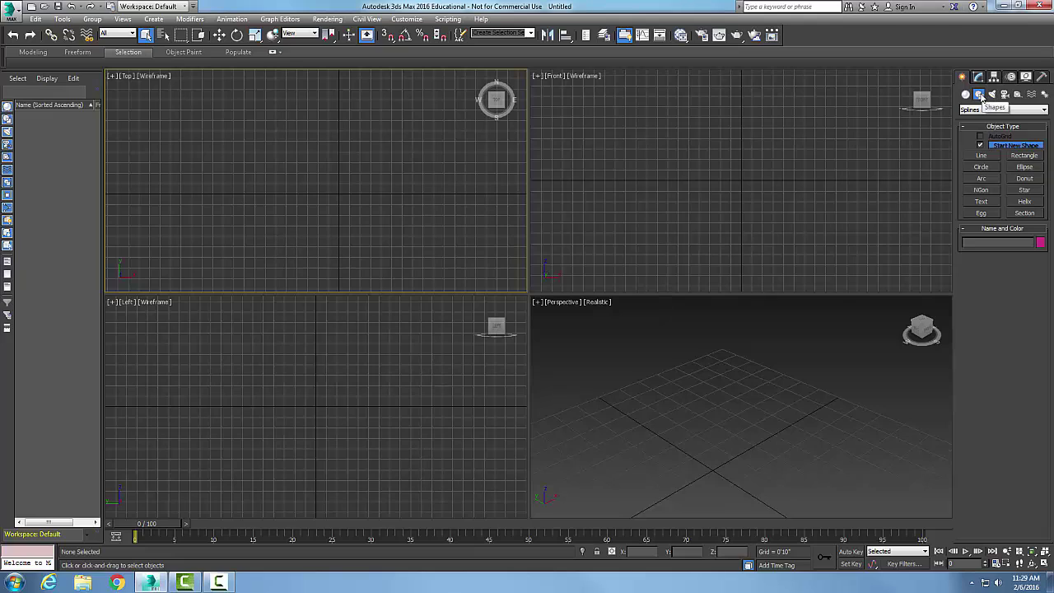
- Start a Text shape under standard Splines and clear the sample text from the Text box
click(1044, 109)
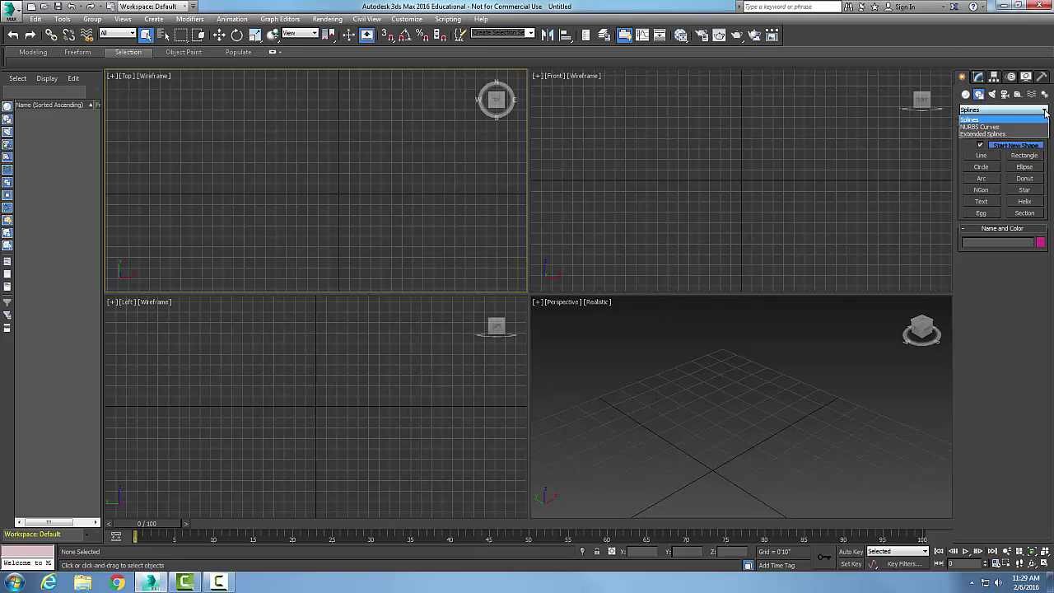
click(971, 119)
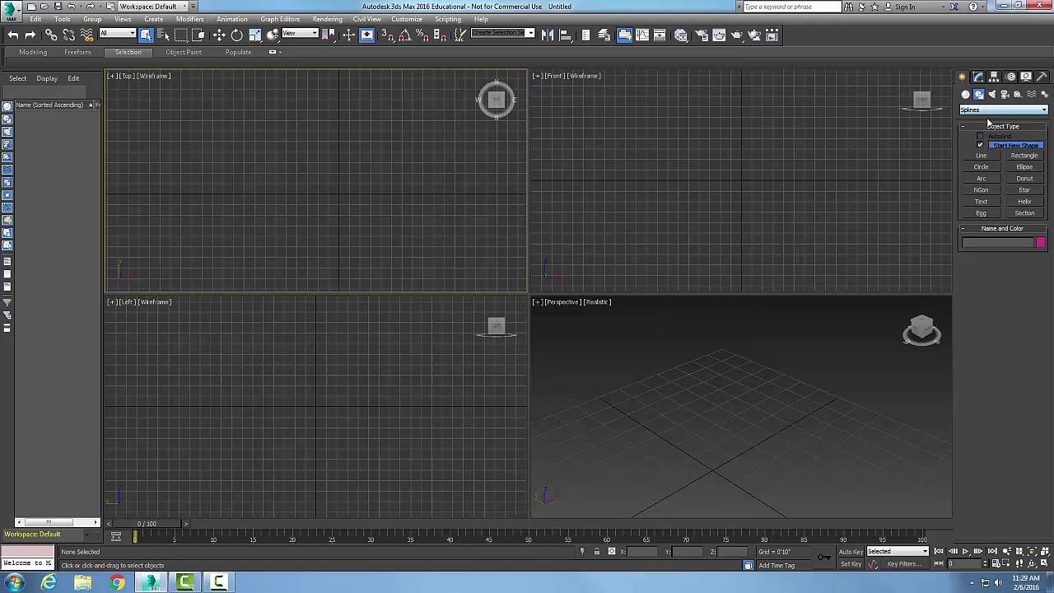
click(981, 202)
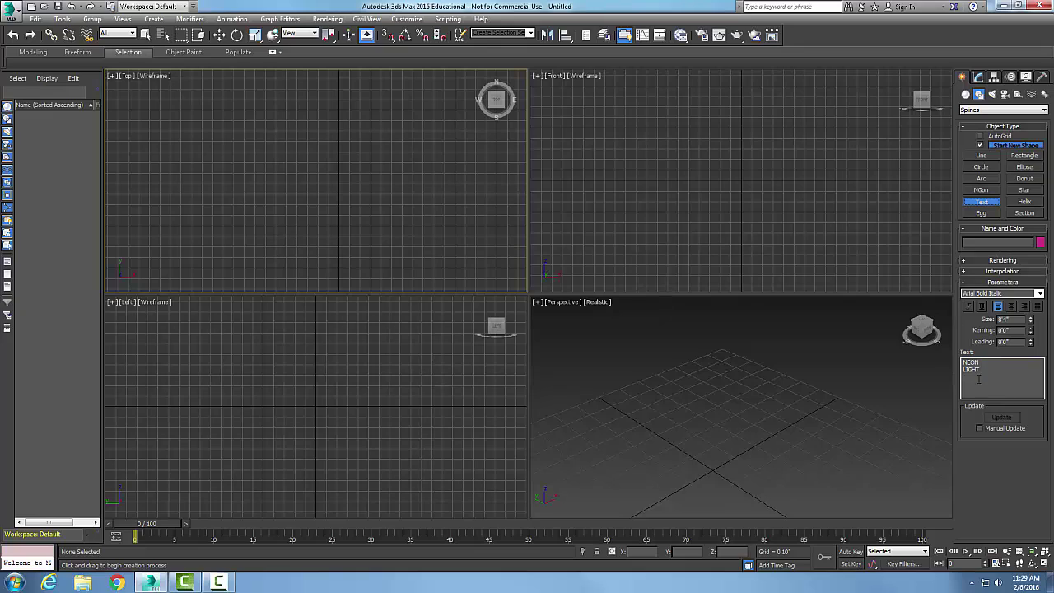
drag(978, 377, 956, 364)
key(BackSpace)
- Place the NEON LIGHT text in the Front view and set its size to 8'0"
click(732, 176)
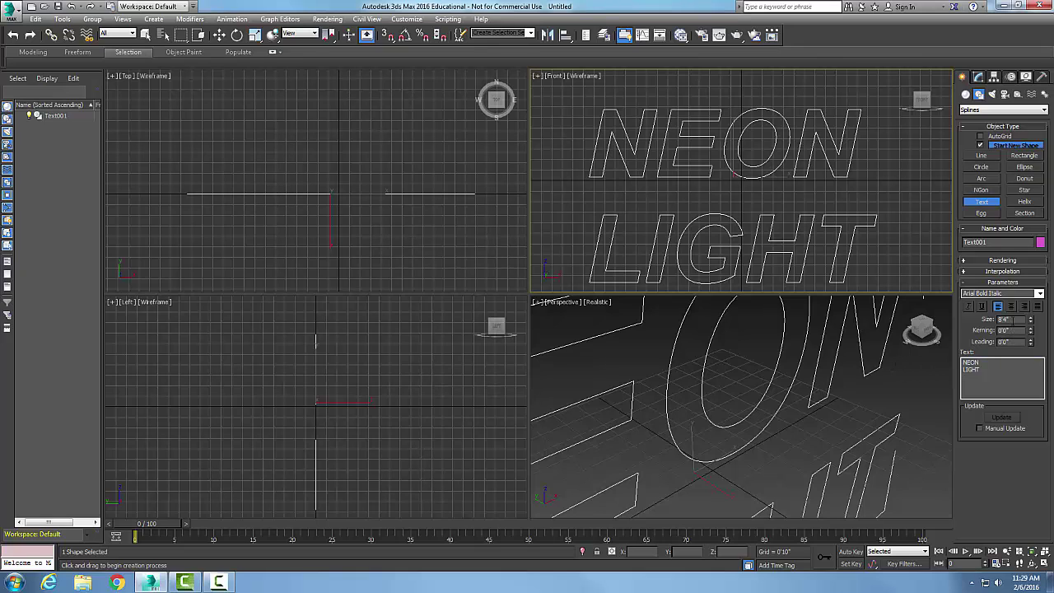
drag(1013, 319, 982, 321)
text(8)
click(1020, 330)
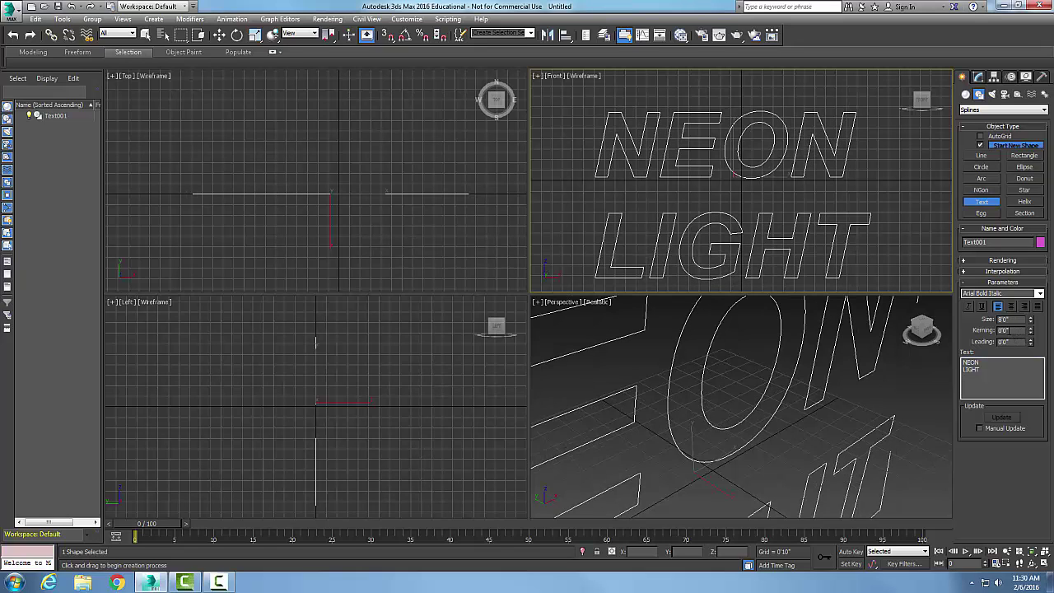
- Set the text kerning to 6'0" and the leading to 1'0"
drag(1013, 330, 968, 333)
text(6)
key(Return)
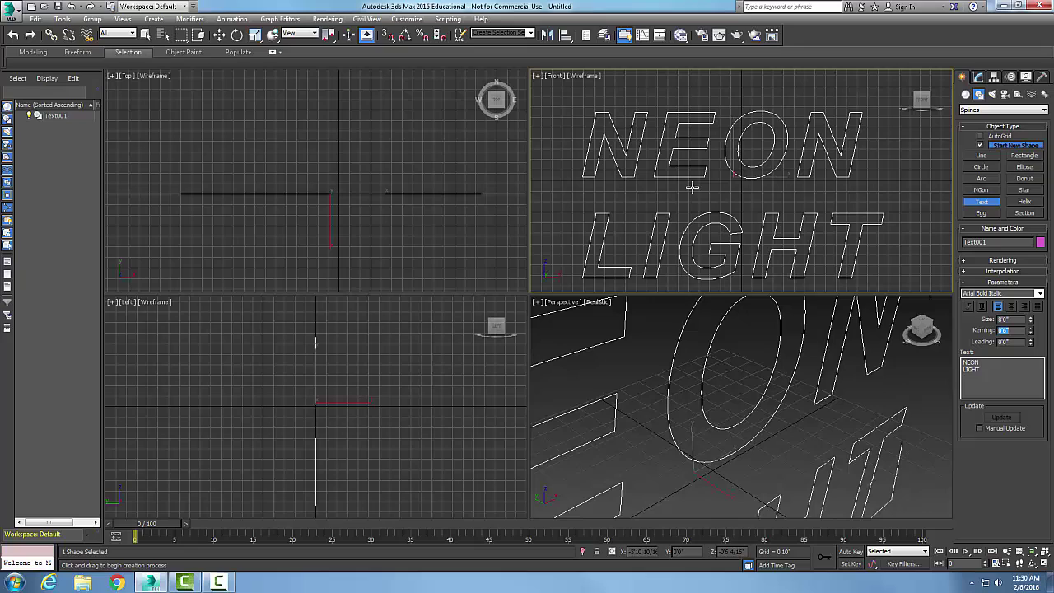
key(Tab)
text(1)
key(Return)
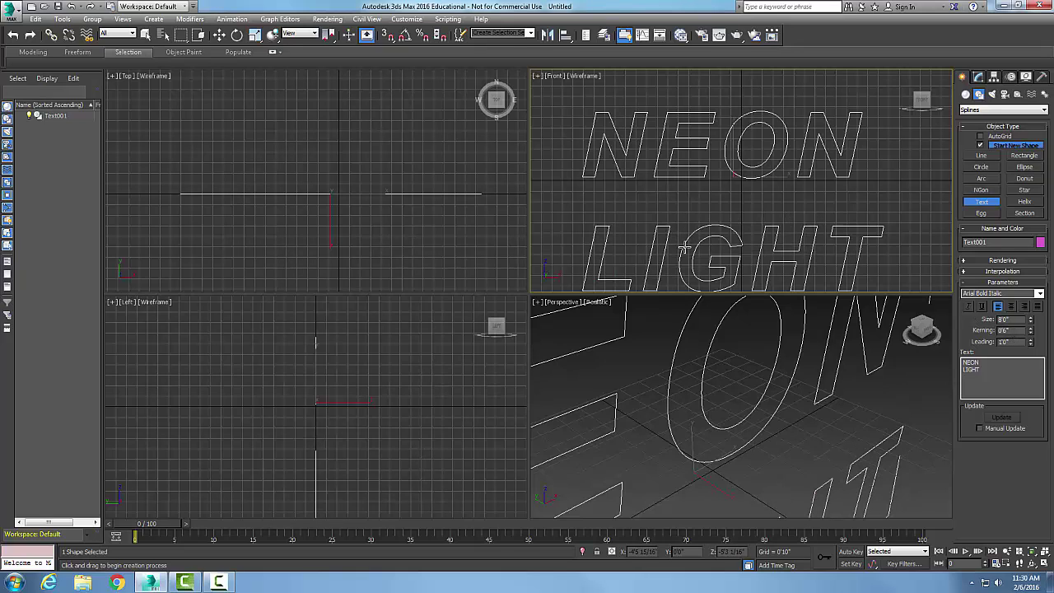
- Switch the font to Arial, try Arial Italic, and toggle underline on then off
click(1038, 295)
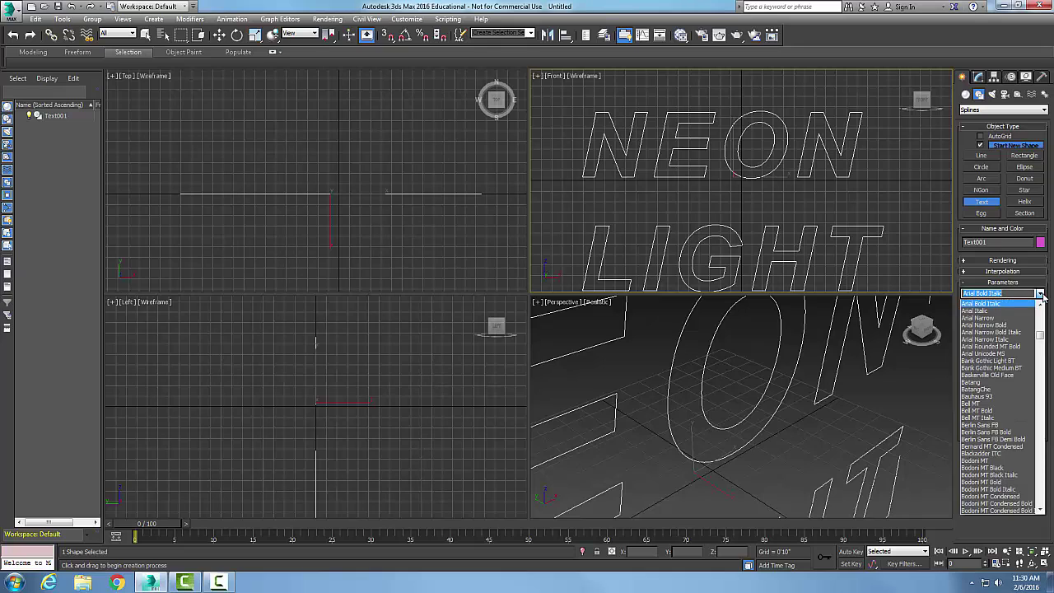
scroll(1040, 337, up, 5)
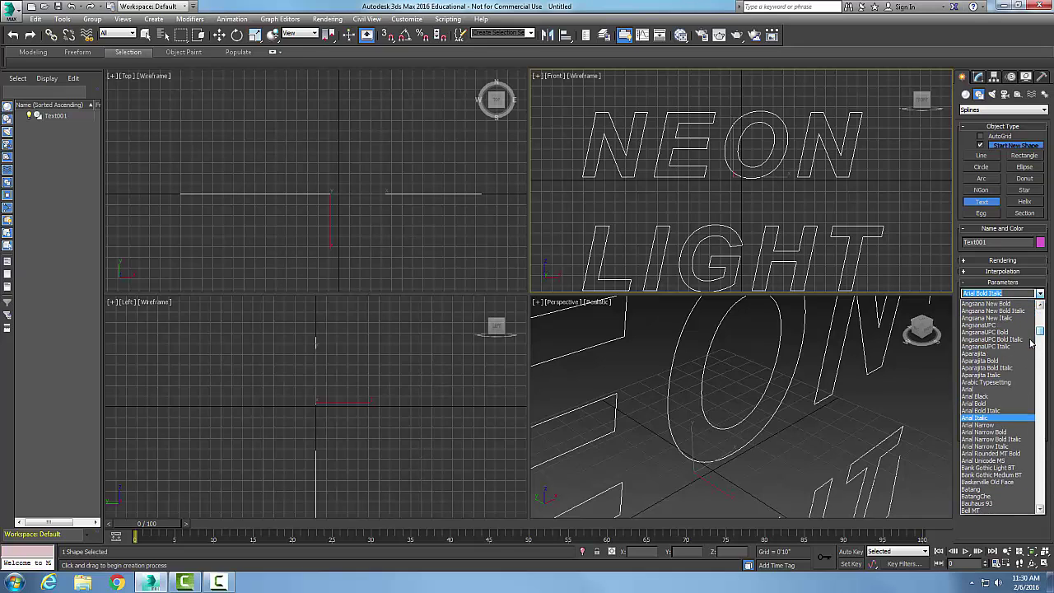
click(981, 390)
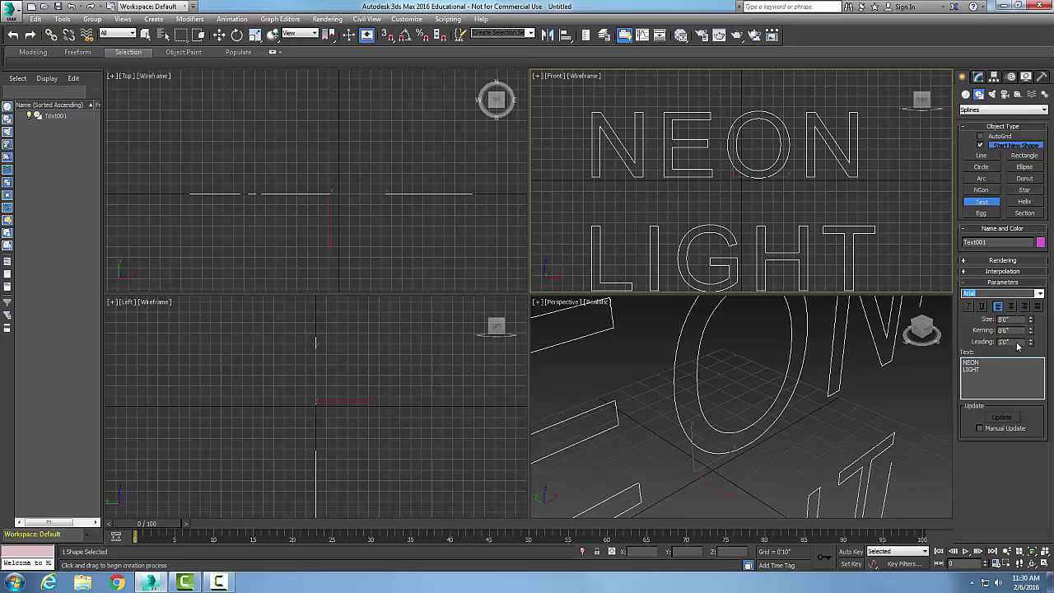
click(1038, 294)
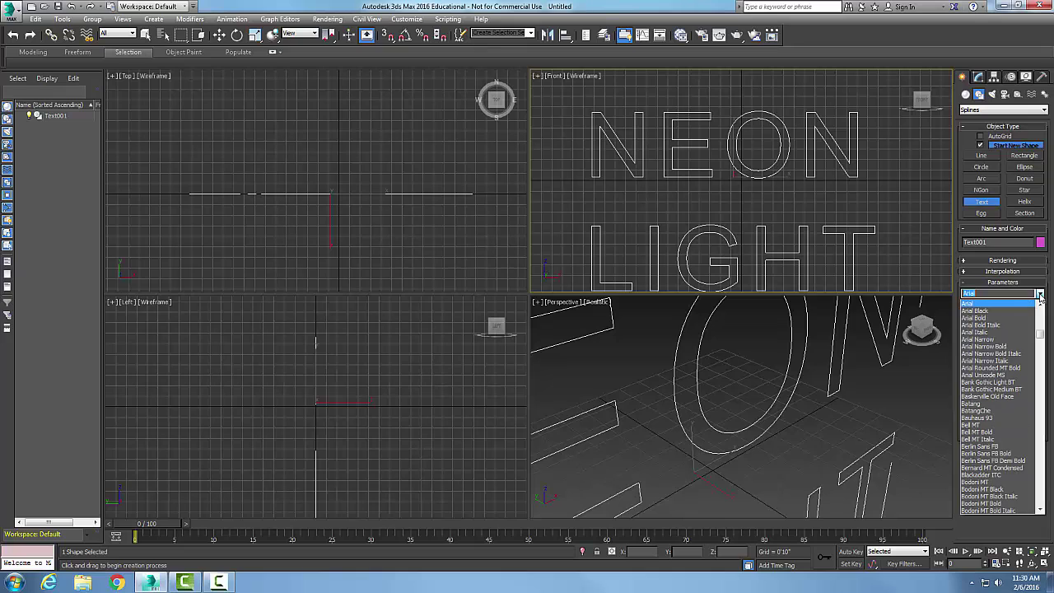
click(990, 332)
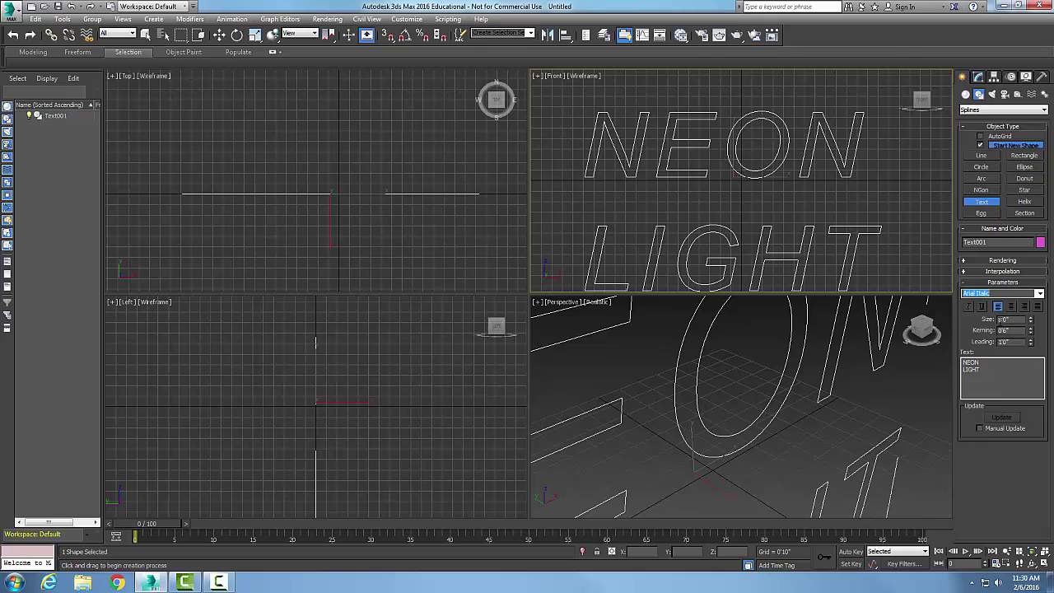
click(982, 308)
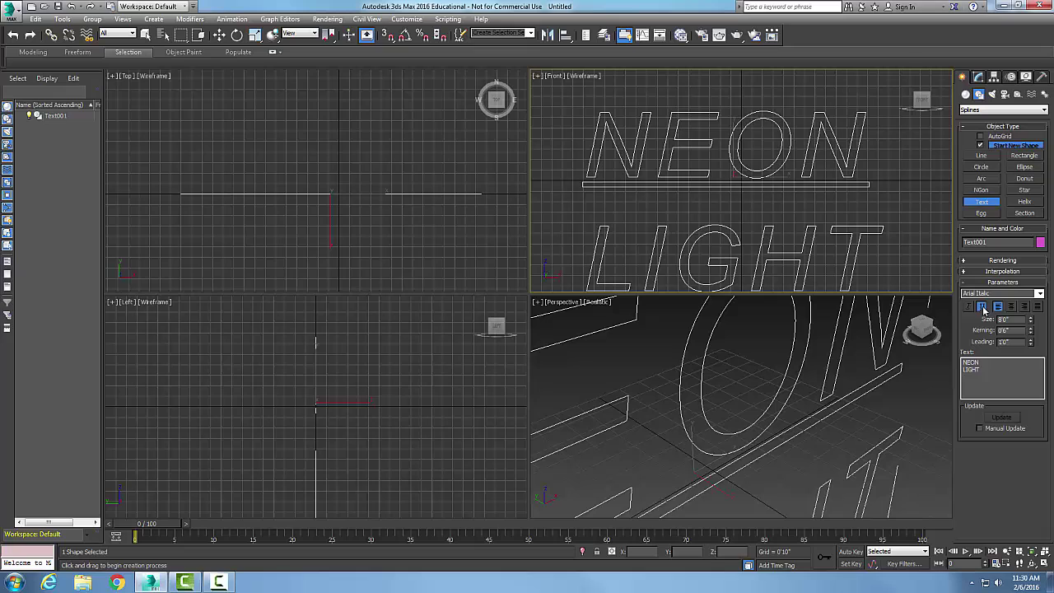
click(983, 308)
- Return to plain upright Arial and try the alignment options, ending on left alignment
click(1039, 293)
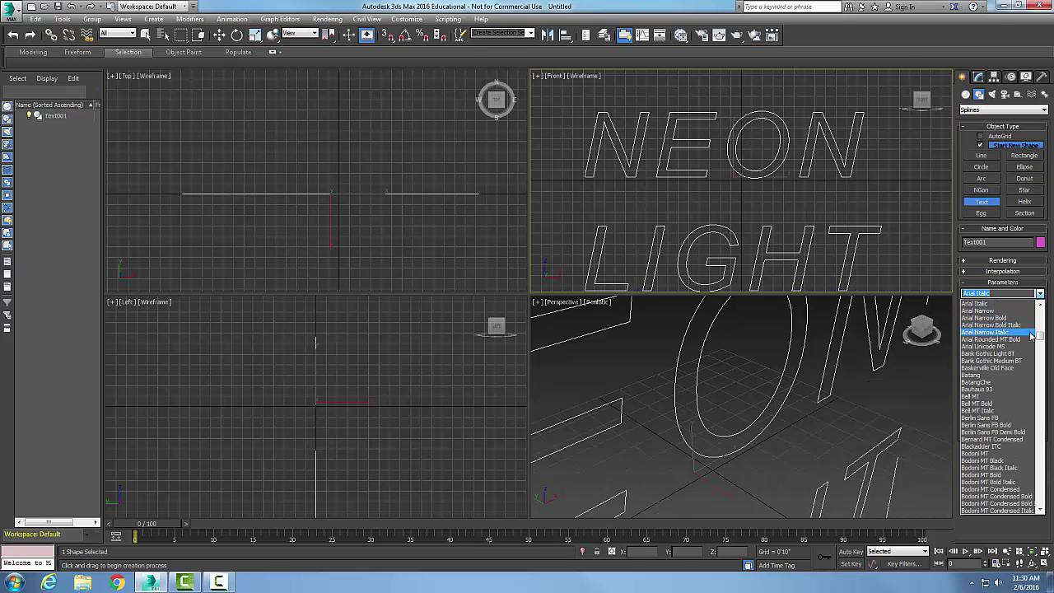
scroll(1041, 305, up, 5)
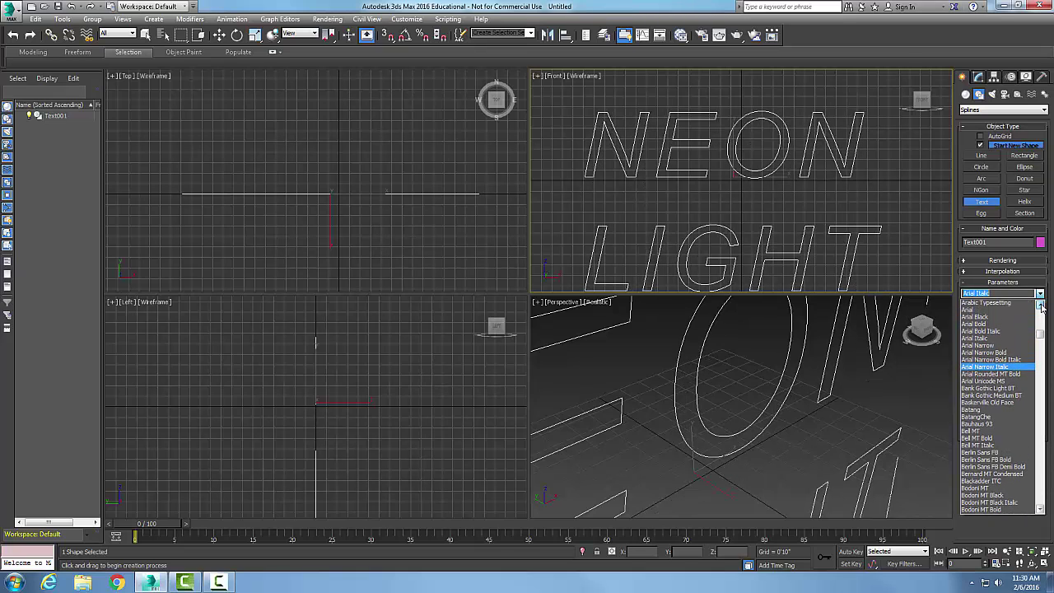
click(967, 311)
click(969, 307)
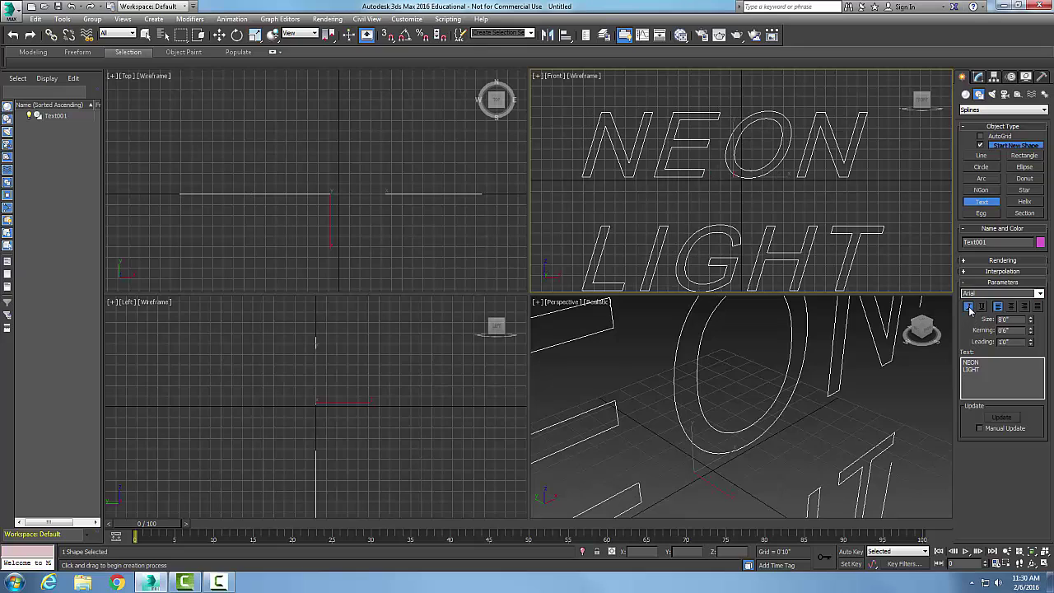
click(969, 307)
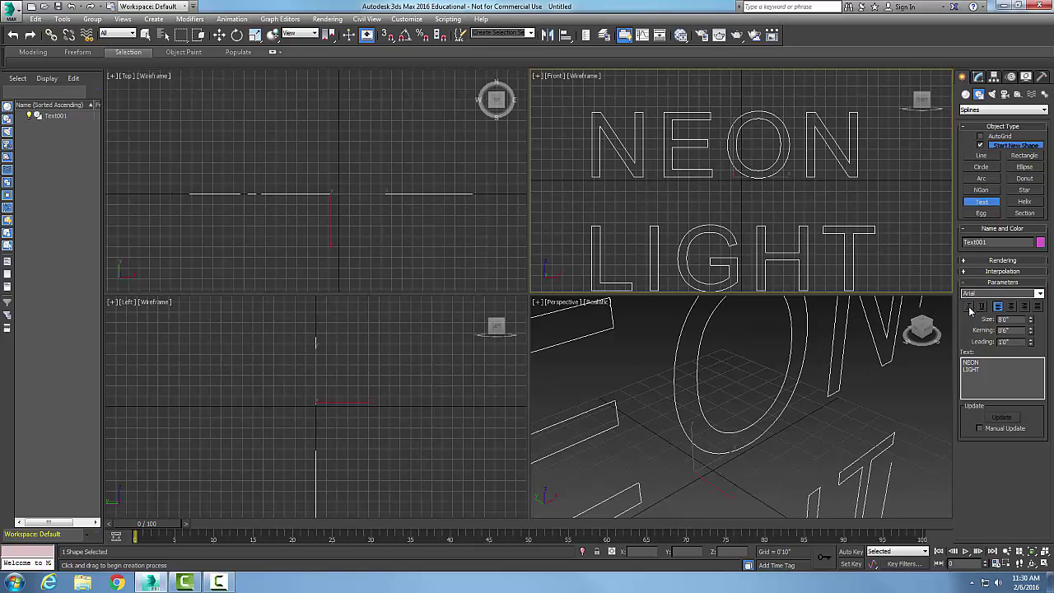
click(1012, 307)
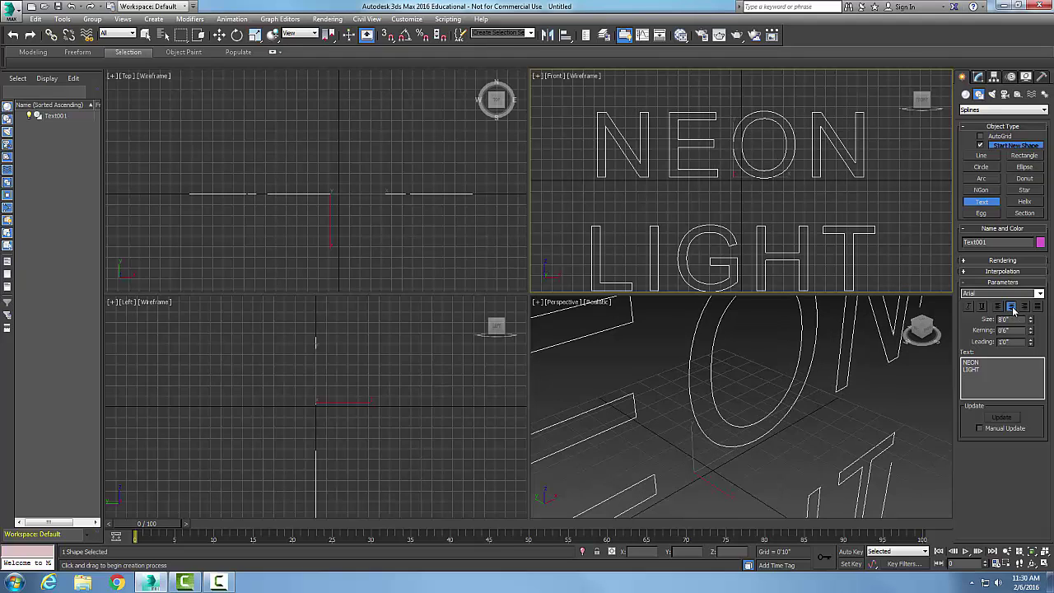
click(1024, 307)
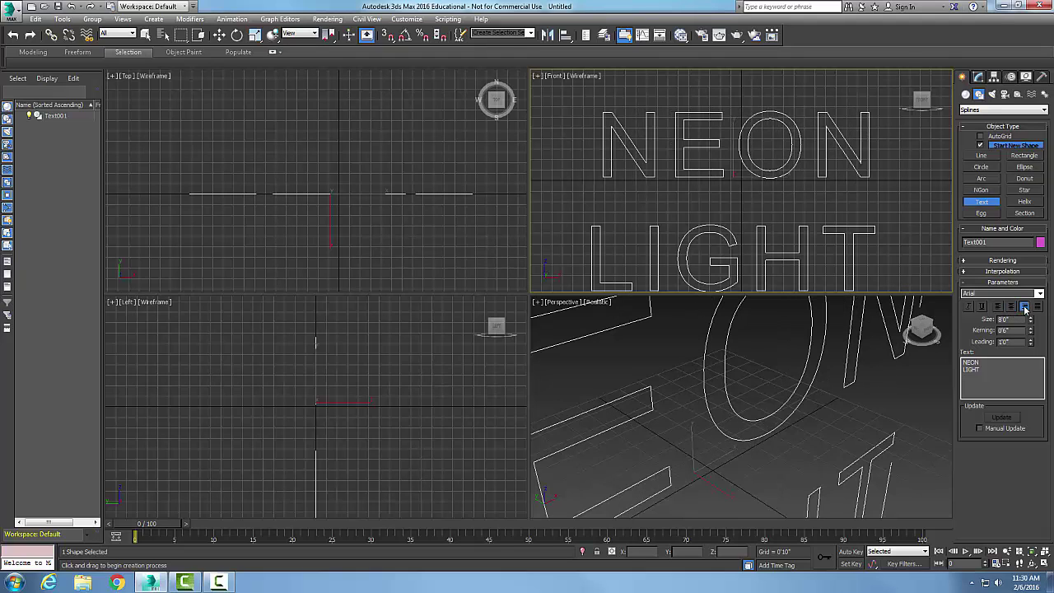
click(998, 306)
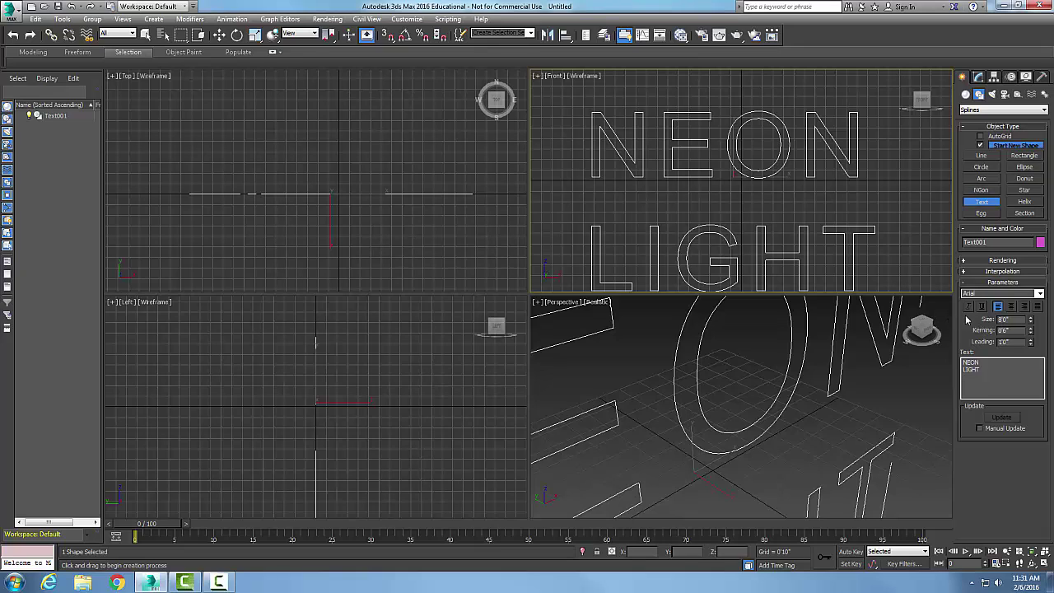
- Enable the text in renderer and viewport with a rectangular cross-section
click(965, 262)
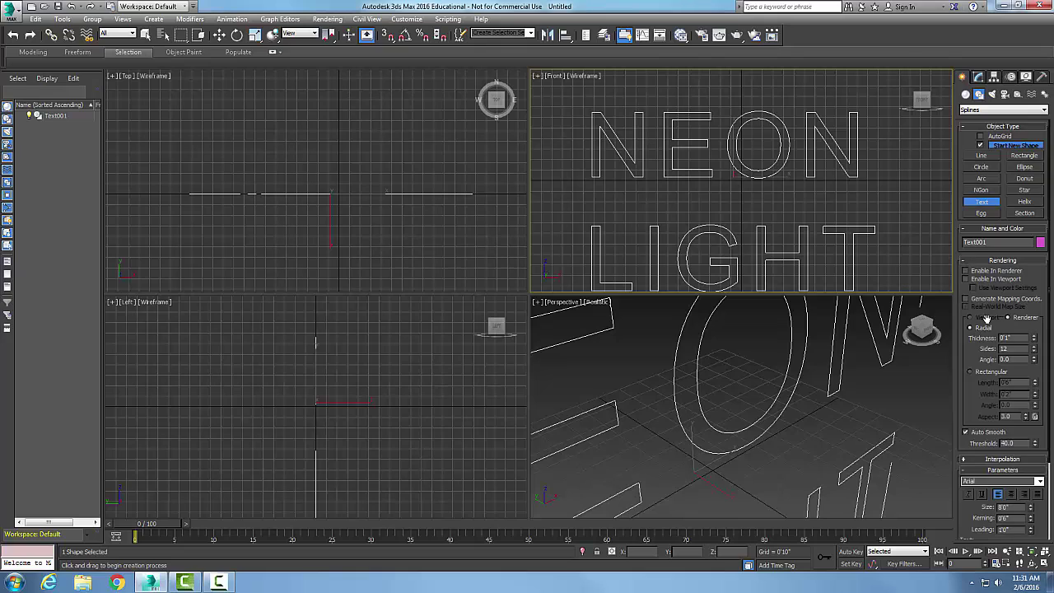
click(966, 270)
click(965, 279)
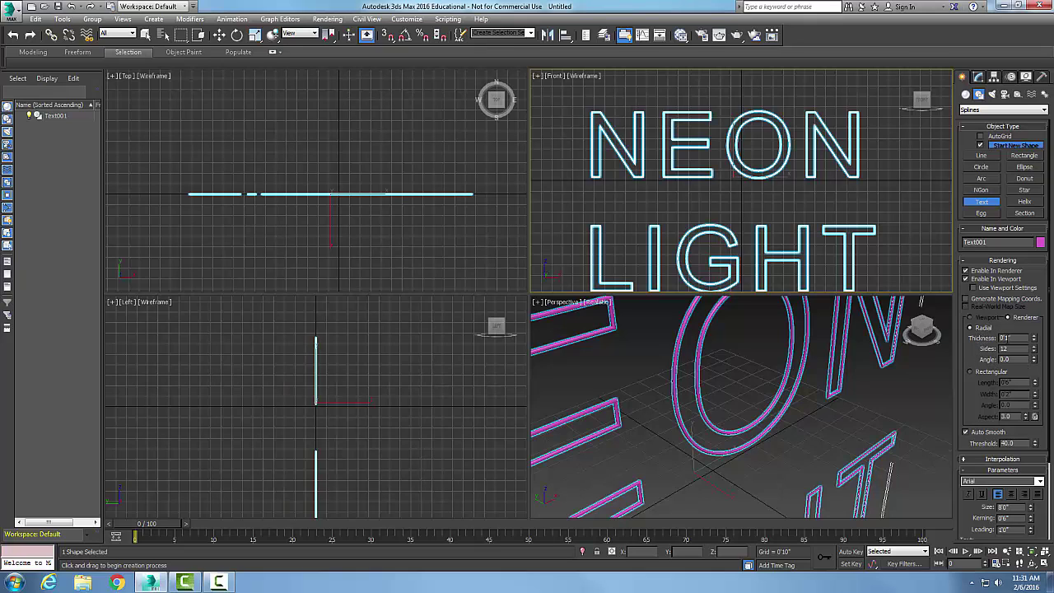
click(970, 372)
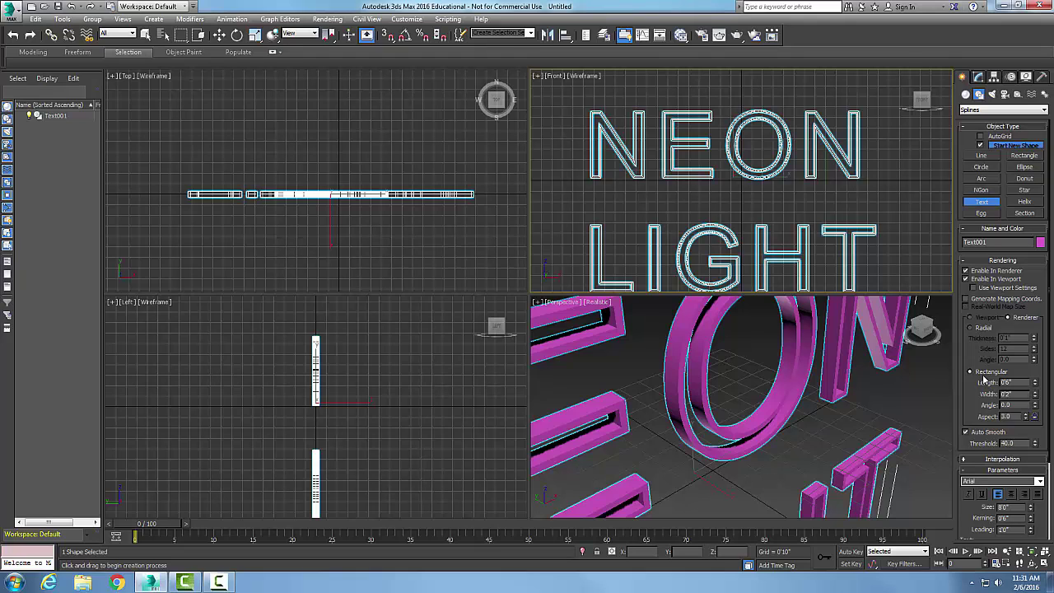
- Change Text001's cross-section from Rectangular back to Radial
click(970, 327)
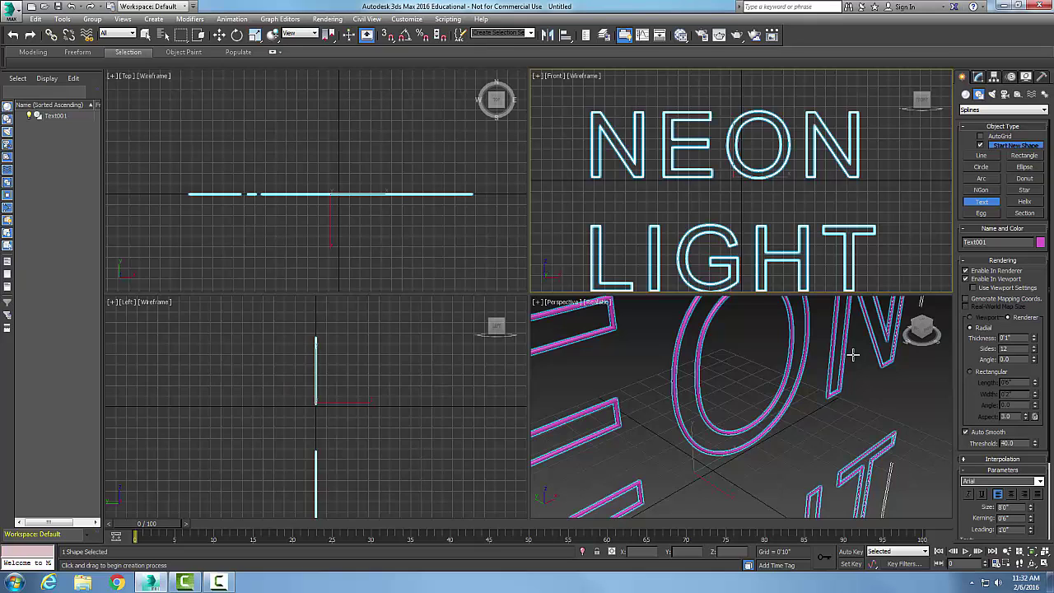
click(884, 253)
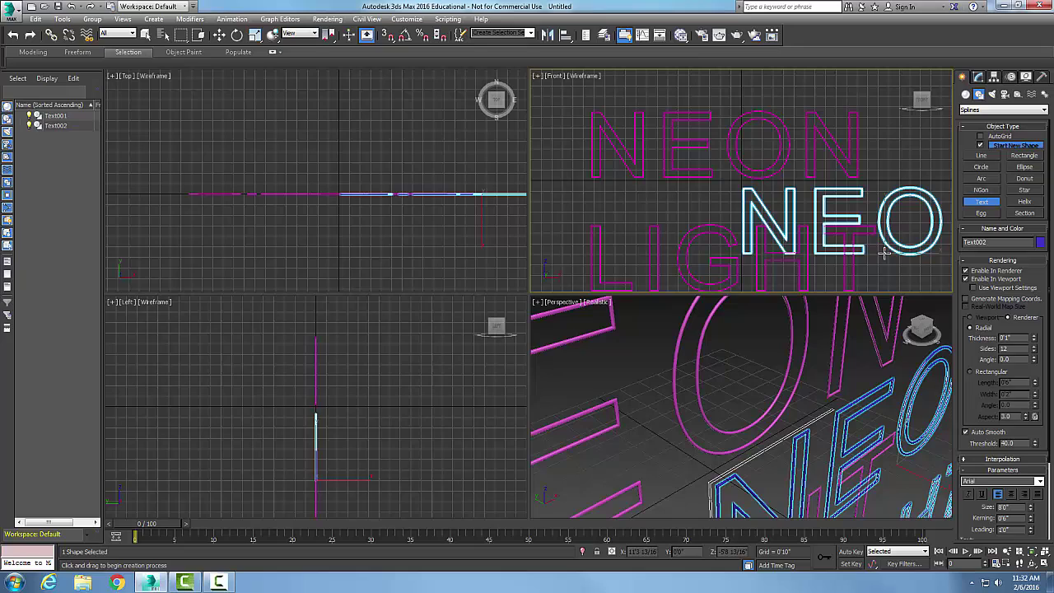
right_click(885, 255)
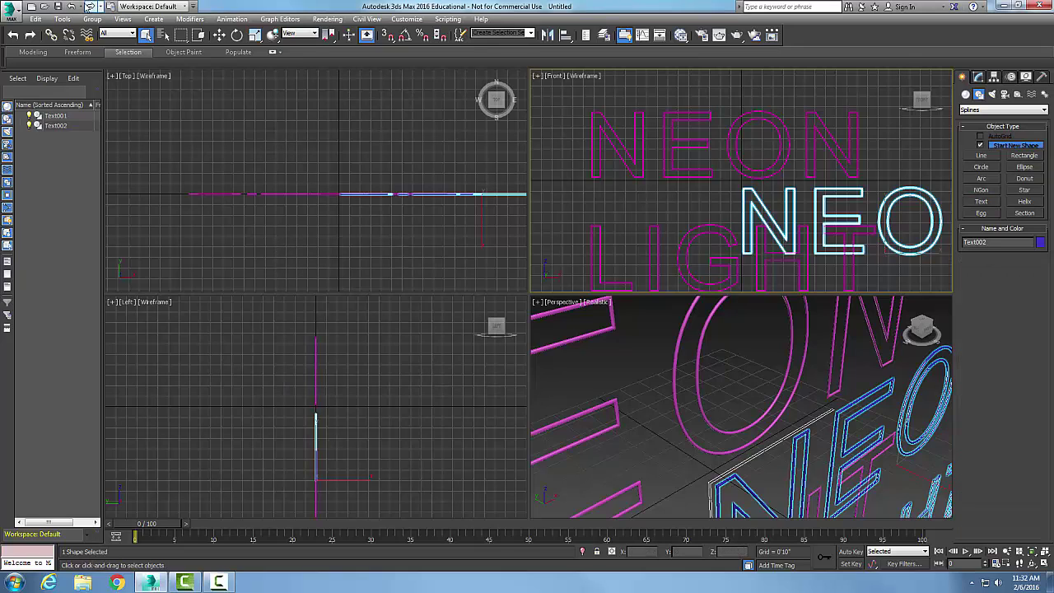
click(72, 7)
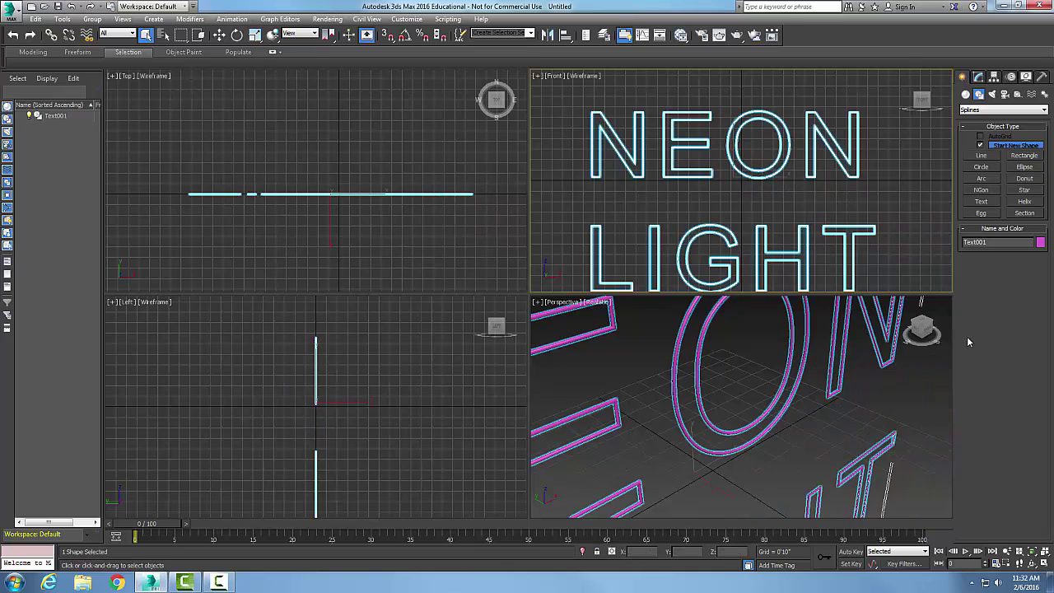
click(918, 274)
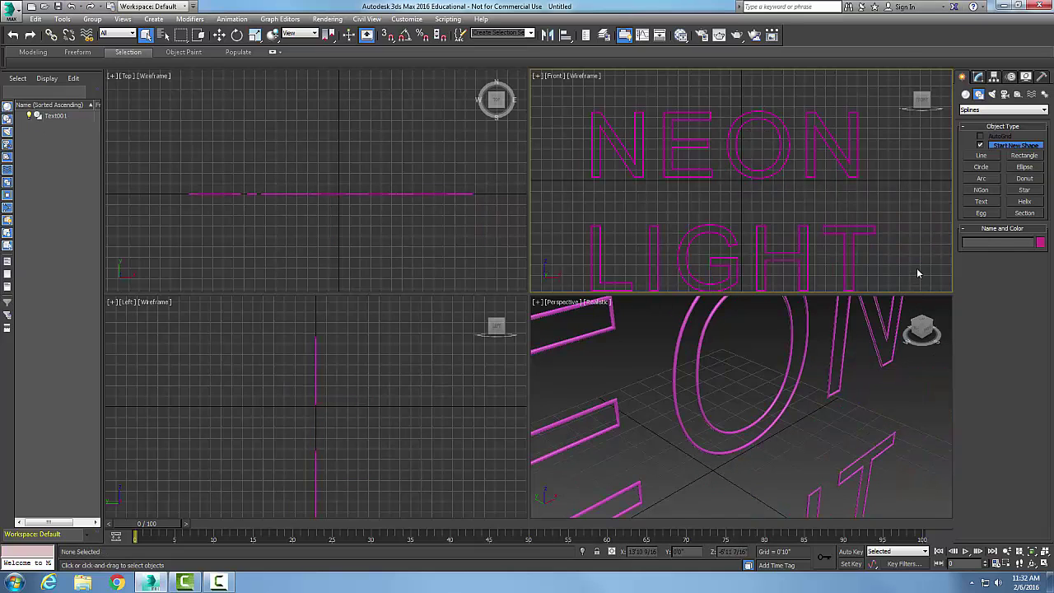
right_click(916, 267)
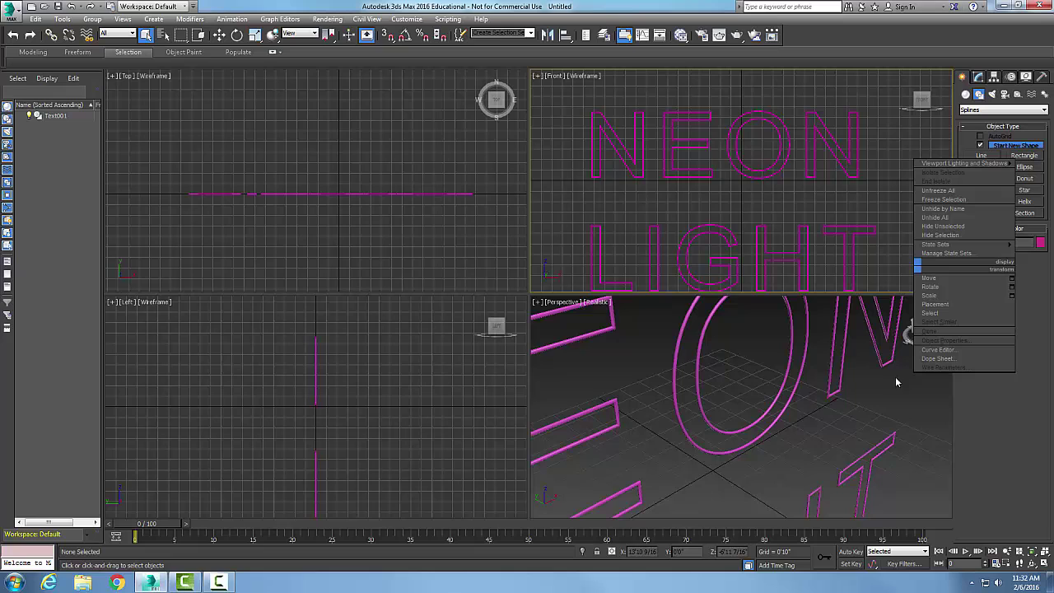
click(1025, 409)
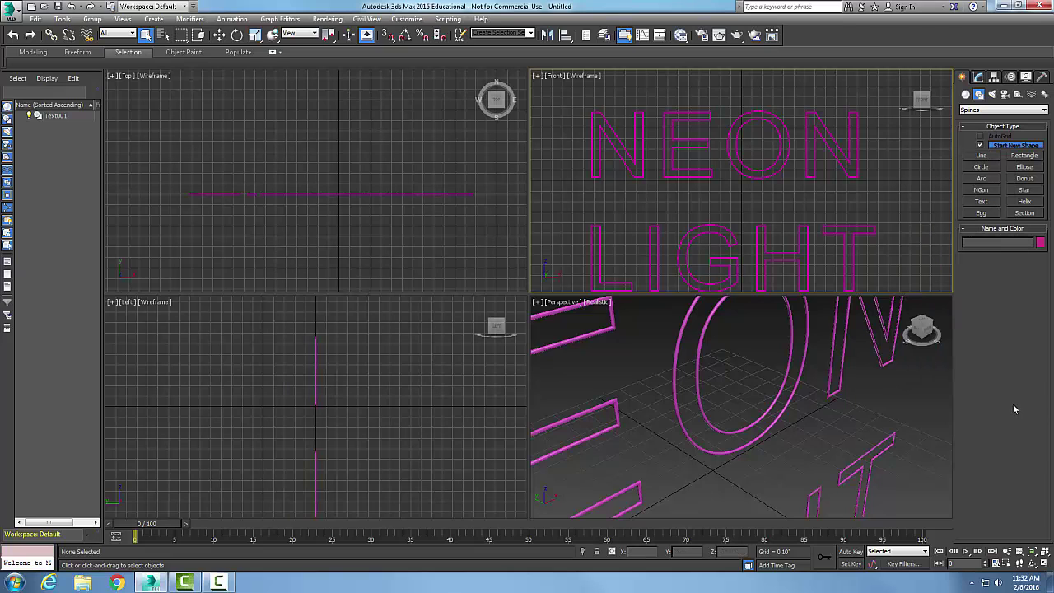